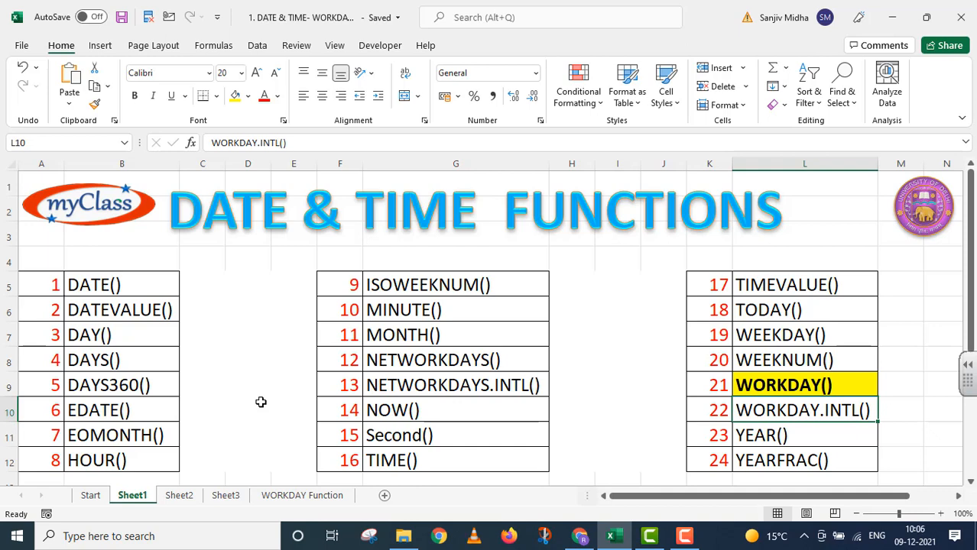
On the WORKDAY Function sheet, enter the start date 01-03-2021 in A5 and 12 days to complete in B5
click(191, 496)
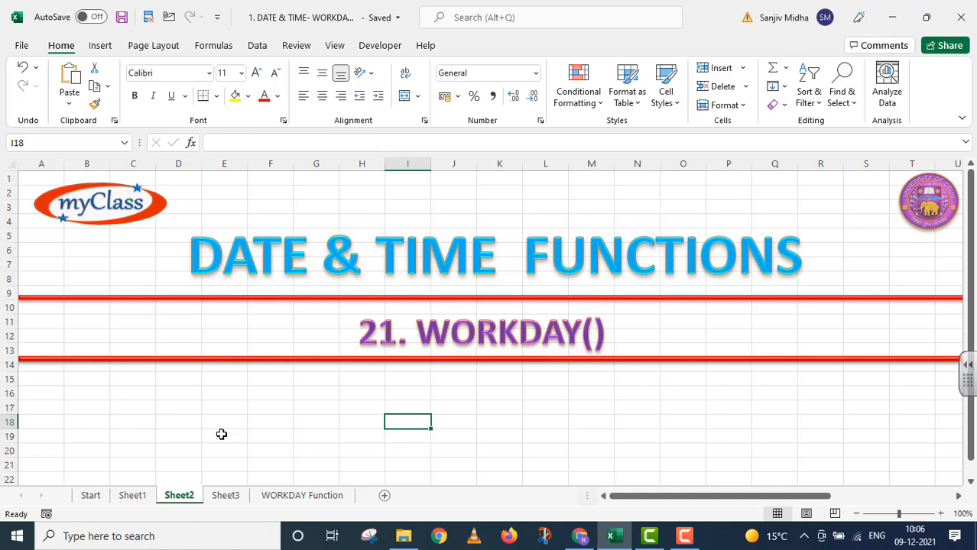
click(287, 494)
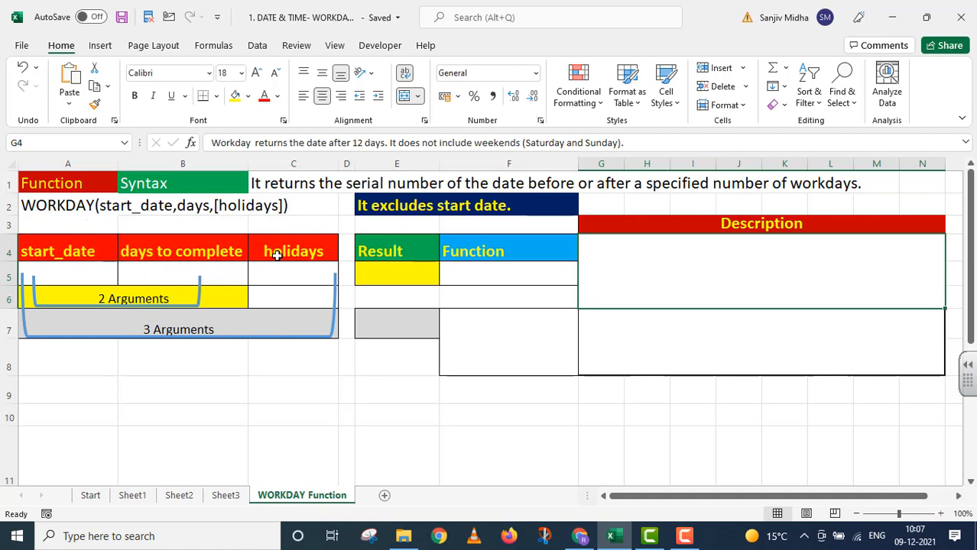
click(72, 264)
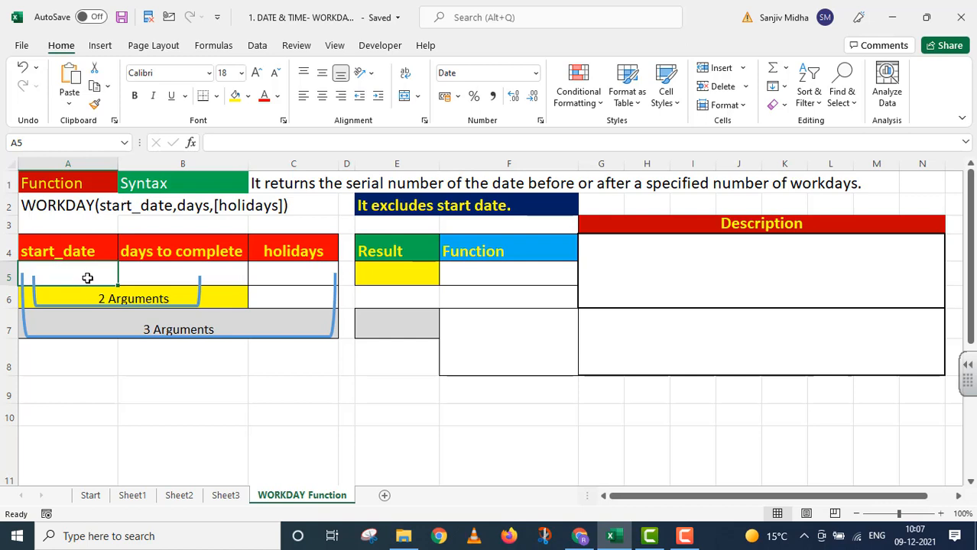
text(01)
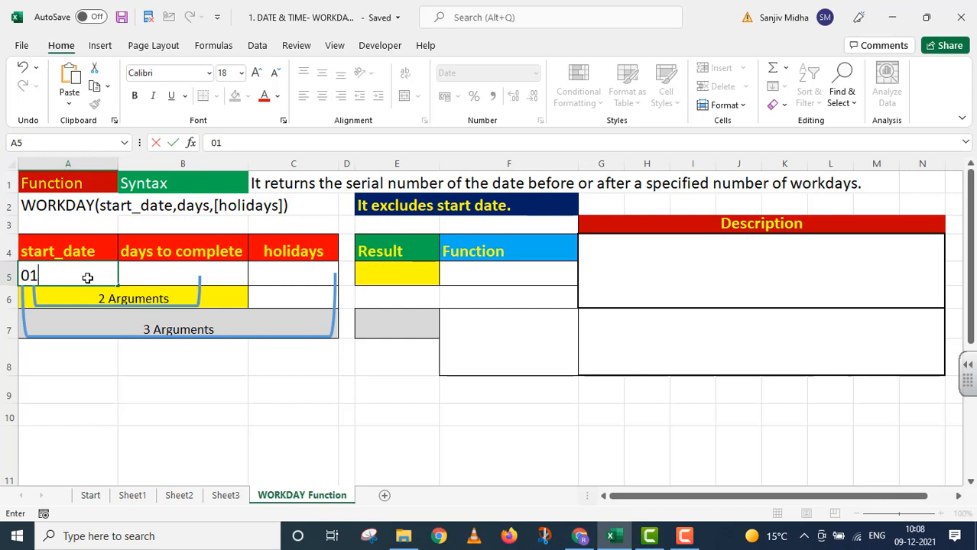
text(-03-2021)
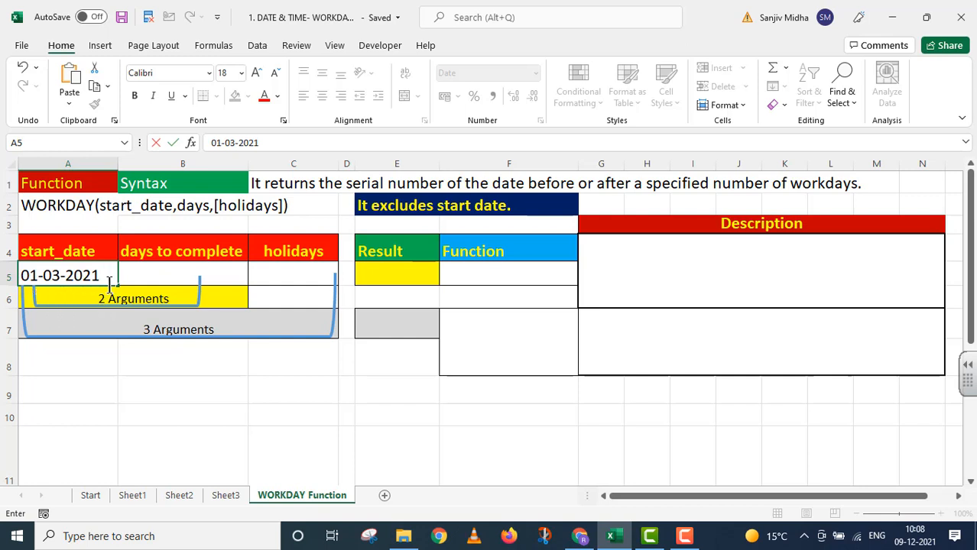
click(146, 272)
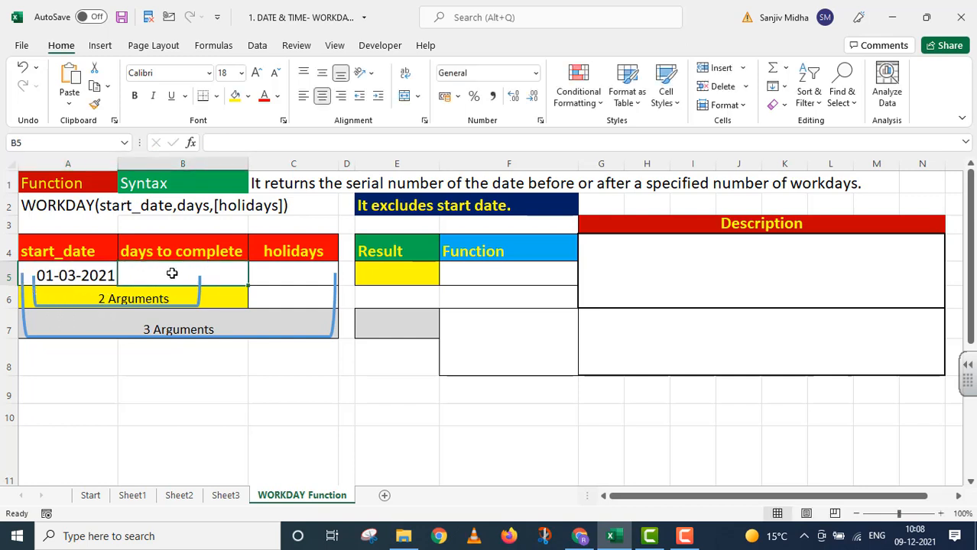
text(12)
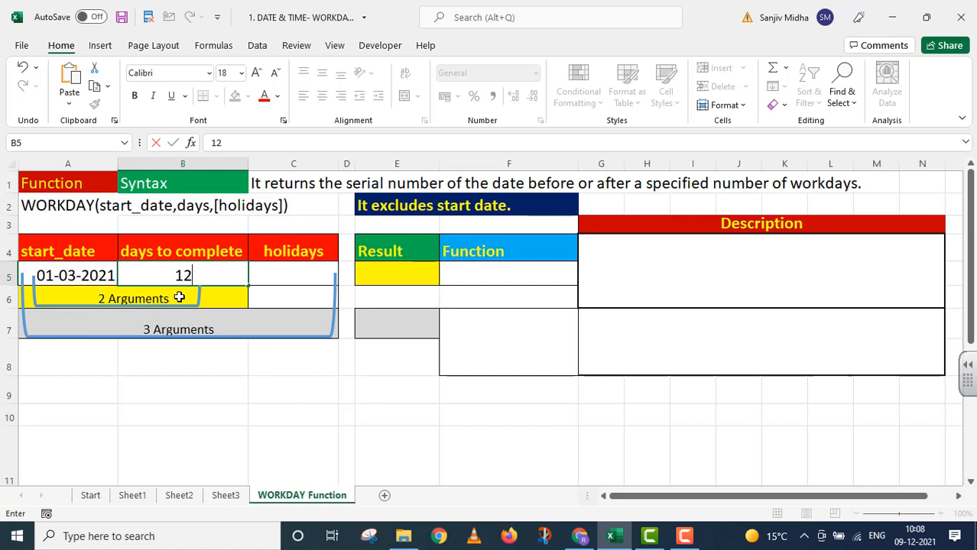
Enter =WORKDAY(A5,B5) in the Result cell E5, referencing the start date and the days to complete
click(370, 272)
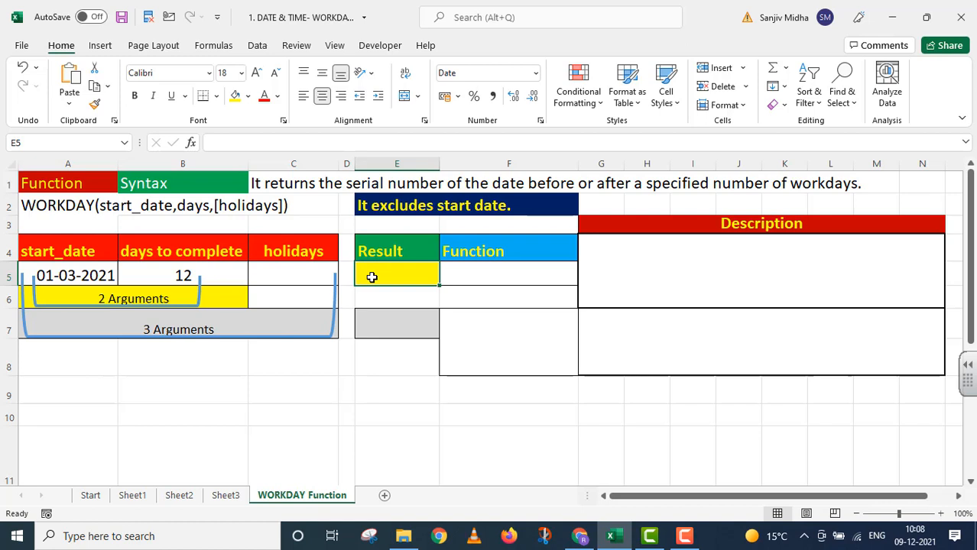
text(=W)
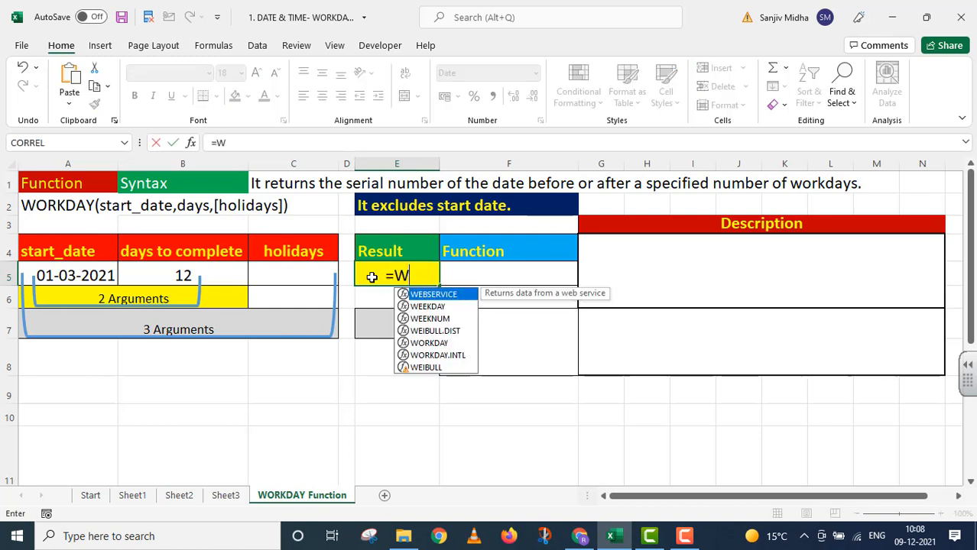
text(ORKDA)
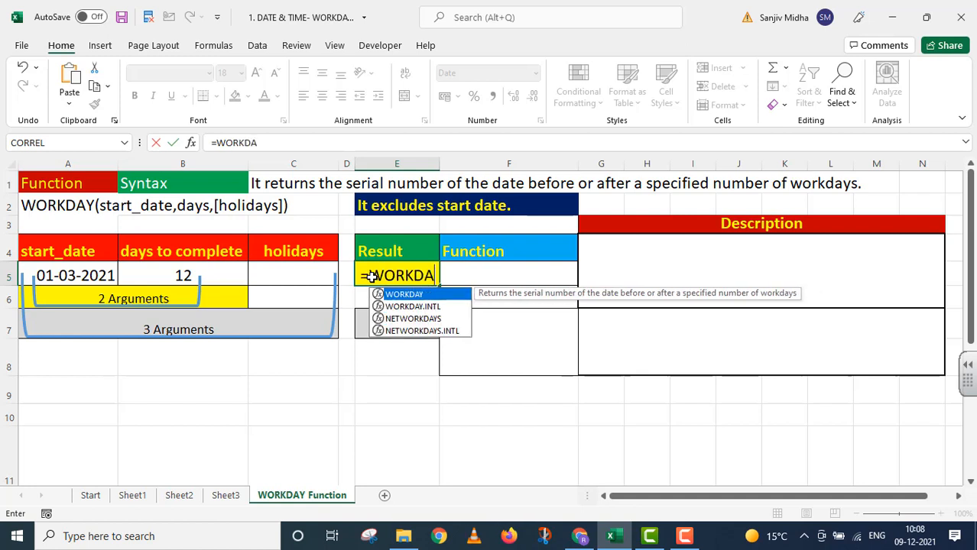
text(Y()
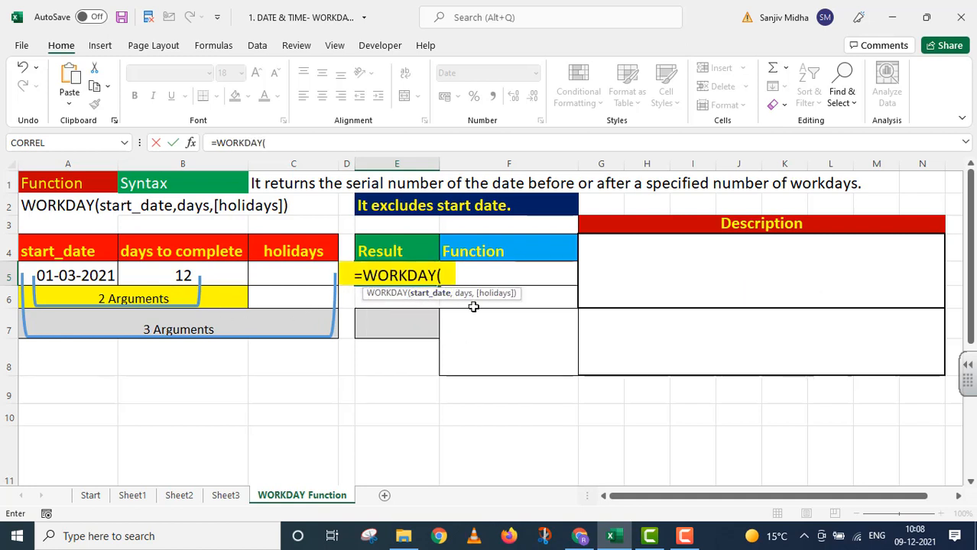
click(67, 276)
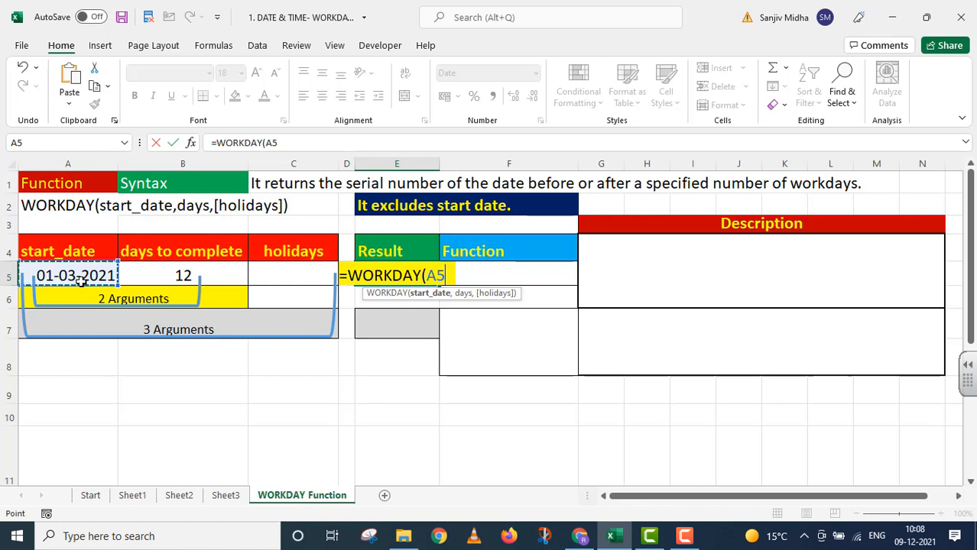
text(,)
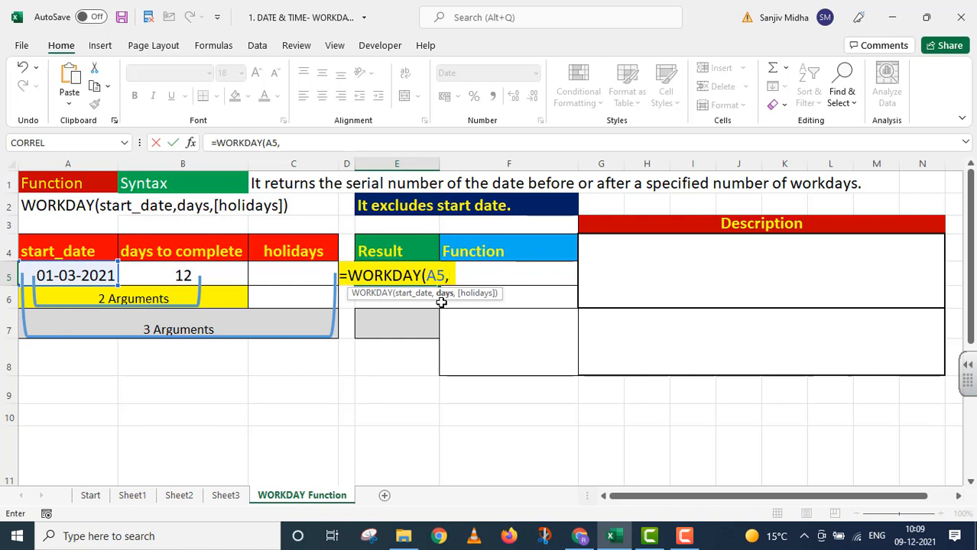
click(214, 276)
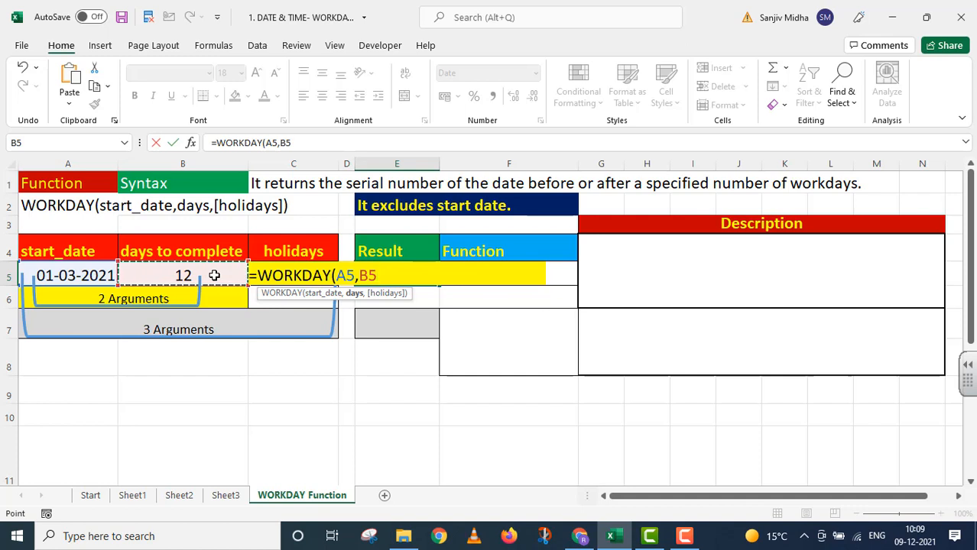
text())
key(Return)
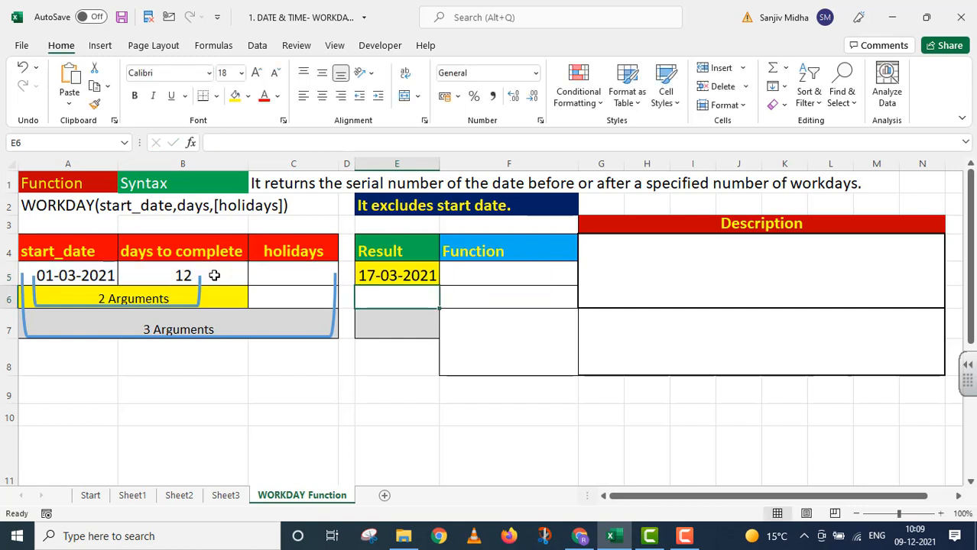
Show the description text in G4 in black and move the March 2021 calendar picture up to just below the 3 Arguments row
click(293, 414)
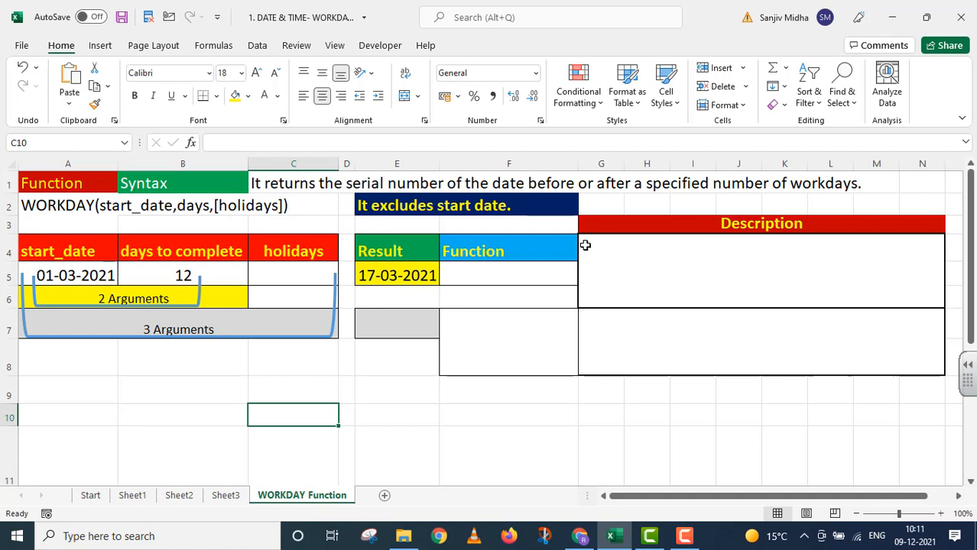
click(585, 245)
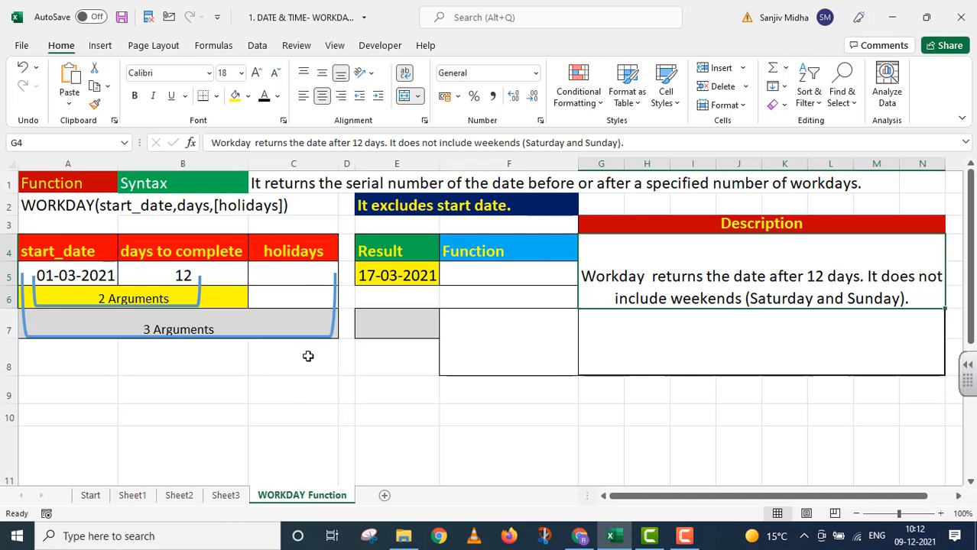
scroll(308, 356, down, 2)
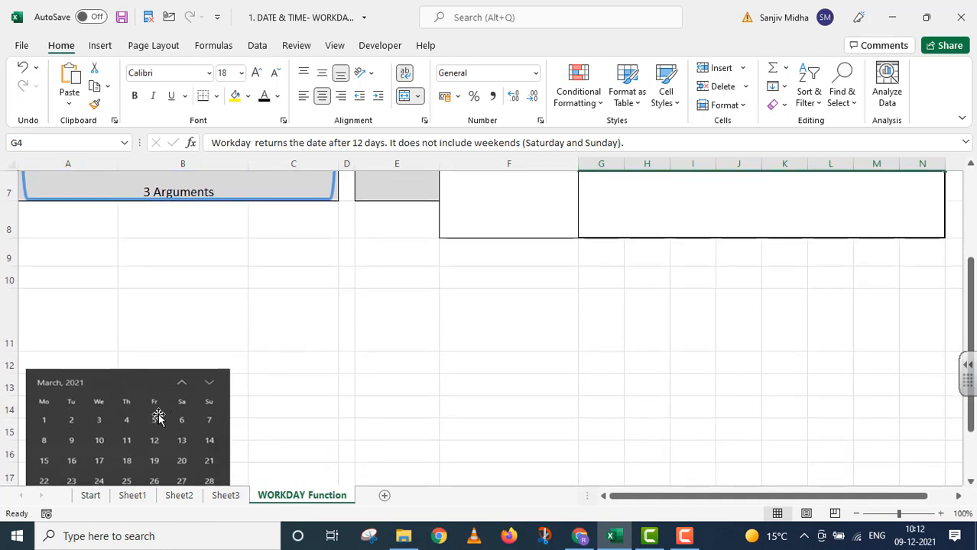
drag(157, 415, 170, 232)
scroll(170, 231, up, 2)
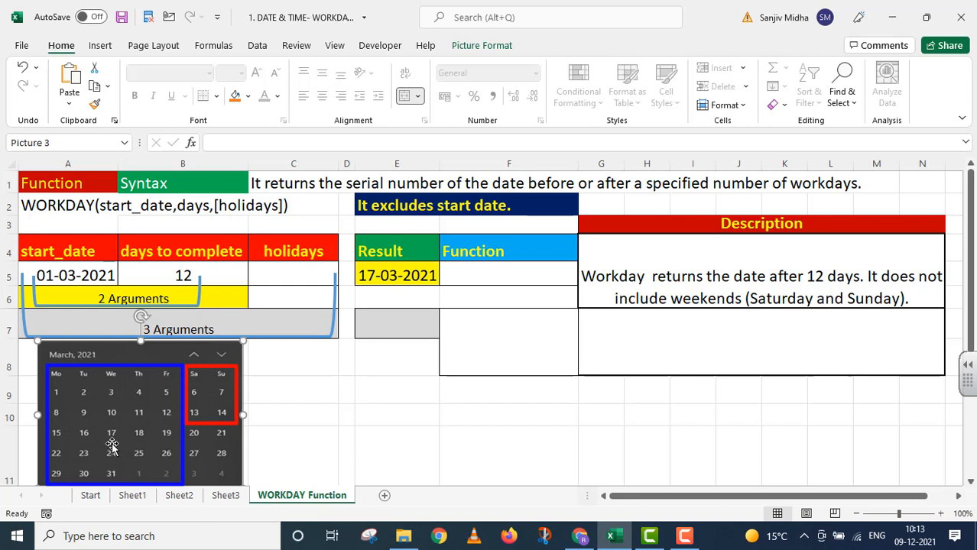
Copy the formula from E5 and enter it as plain text, =WORKDAY(A5,B5), in the Function cell F5
click(392, 282)
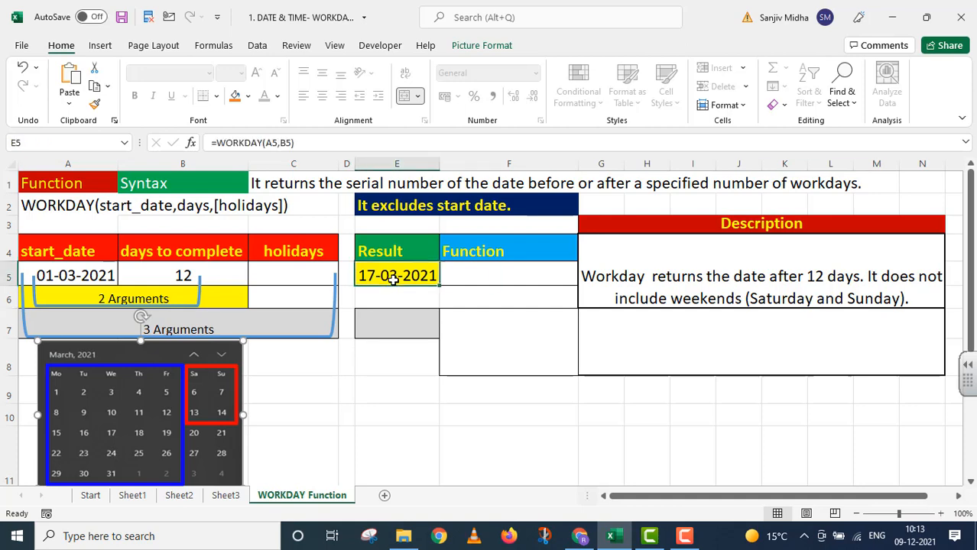
drag(295, 143, 196, 156)
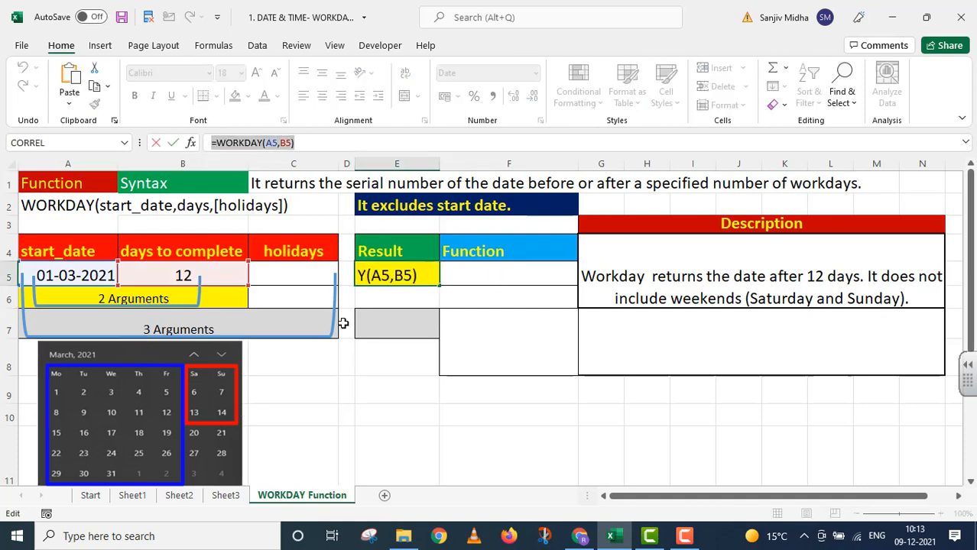
key(Tab)
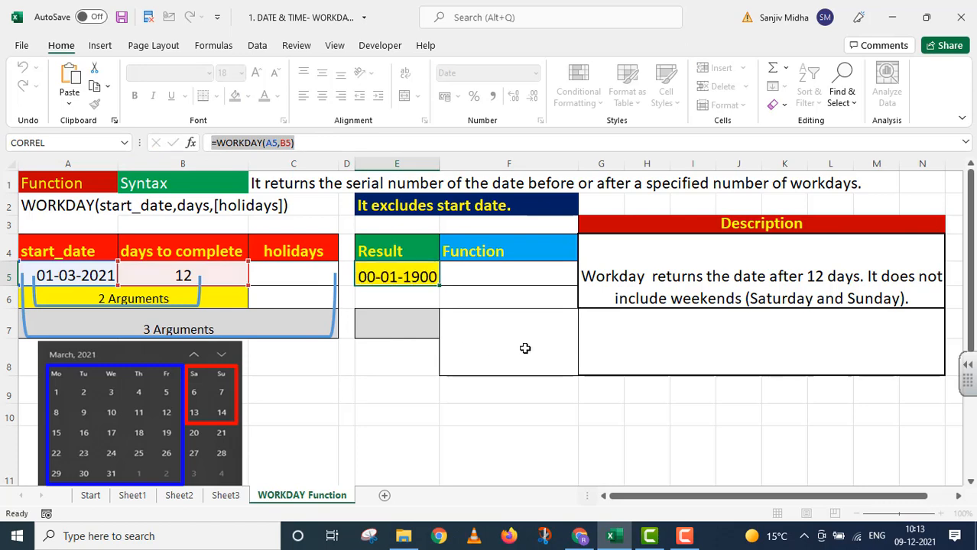
key(F2)
key(ctrl+v)
key(Home)
text(')
key(Return)
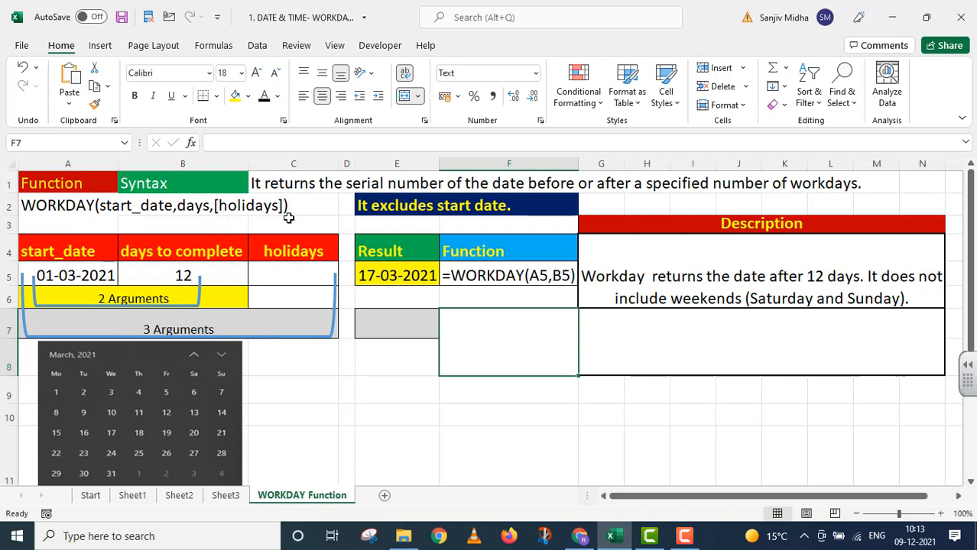
Enter the holiday dates 10-03-2021 in C5 and 12-03-2021 in C6
click(275, 274)
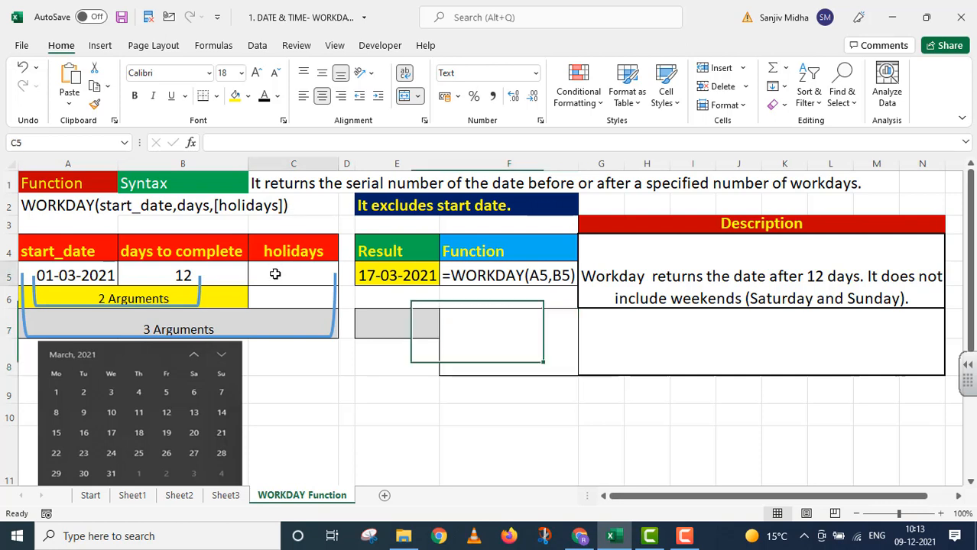
text(10)
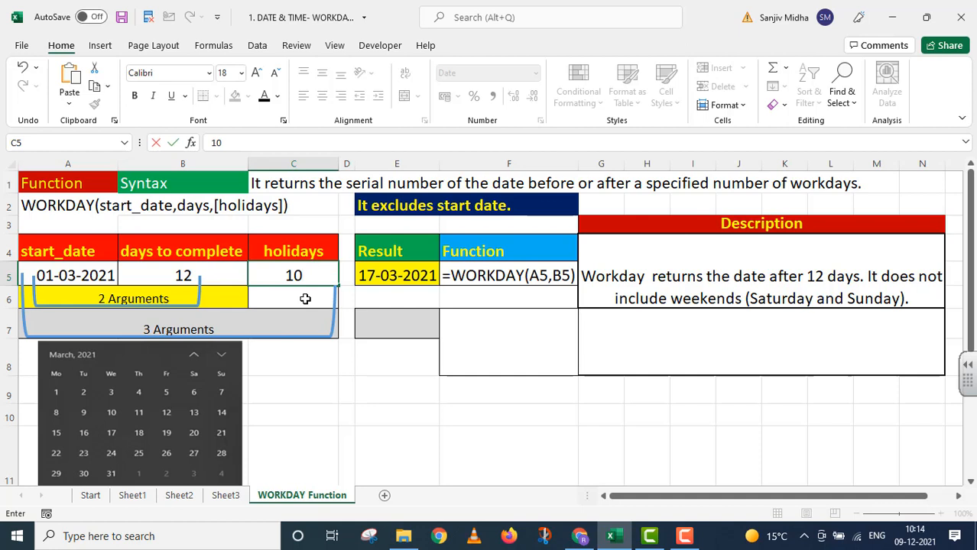
text(-03-2021)
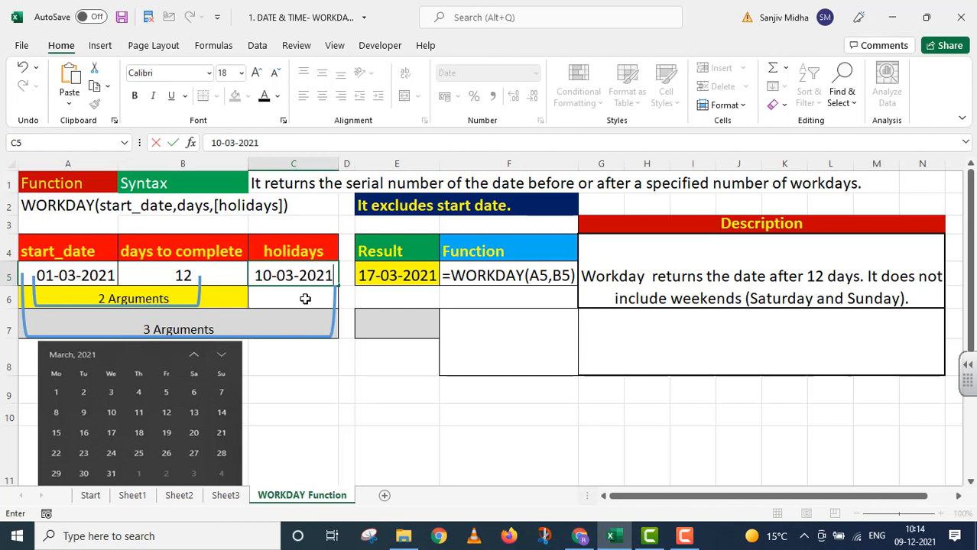
key(Return)
text(12)
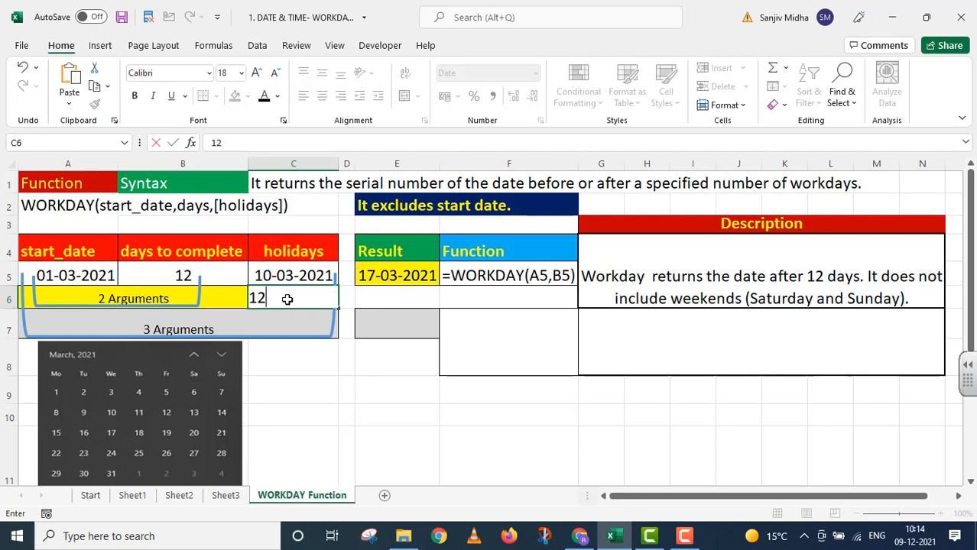
text(-03-2021)
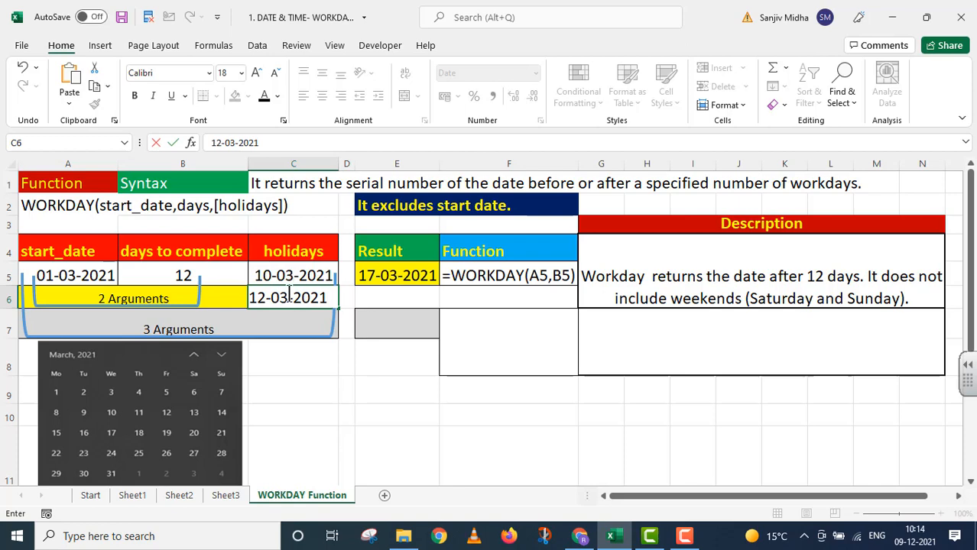
click(316, 328)
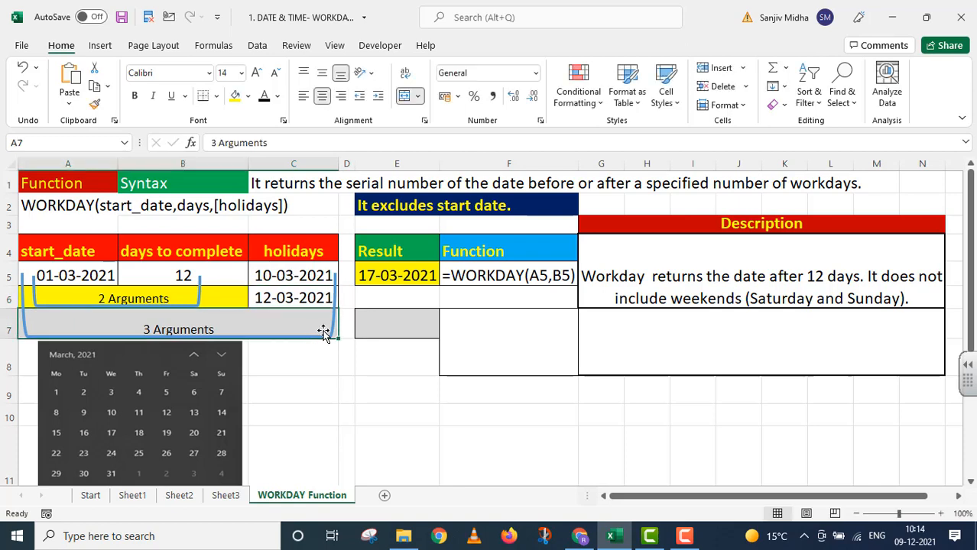
Enter =WORKDAY(A5,B5,C5:C6) in Result cell E7, referencing the start date, the days to complete and both holiday dates
click(374, 322)
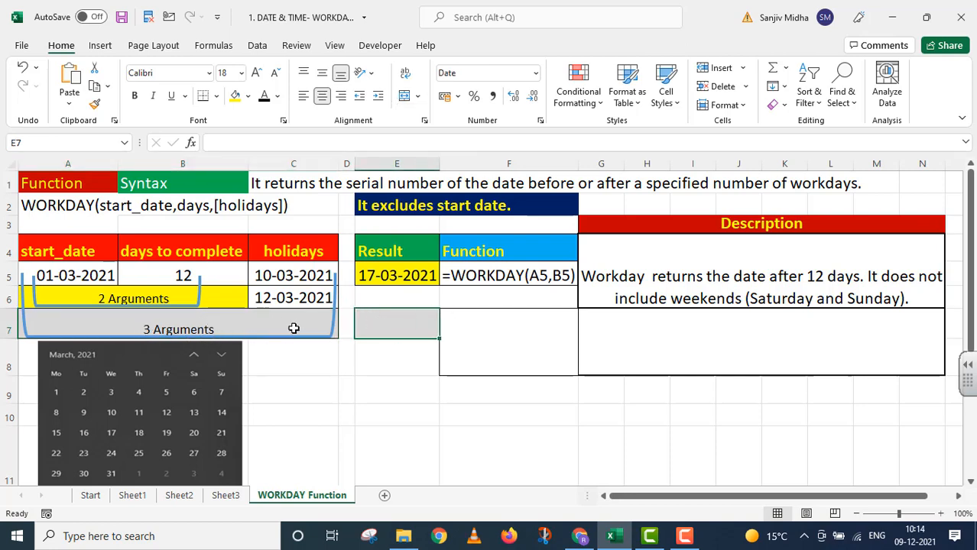
double_click(390, 322)
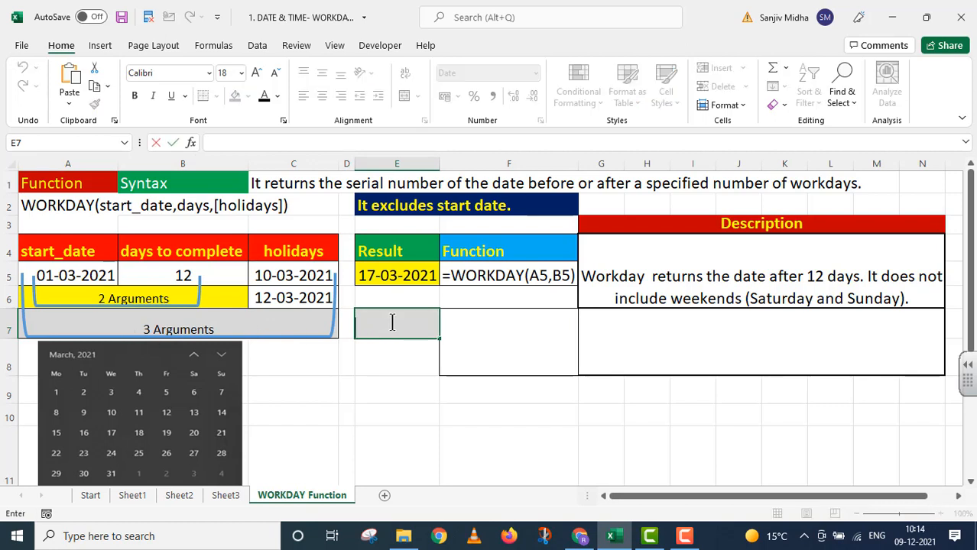
text(=)
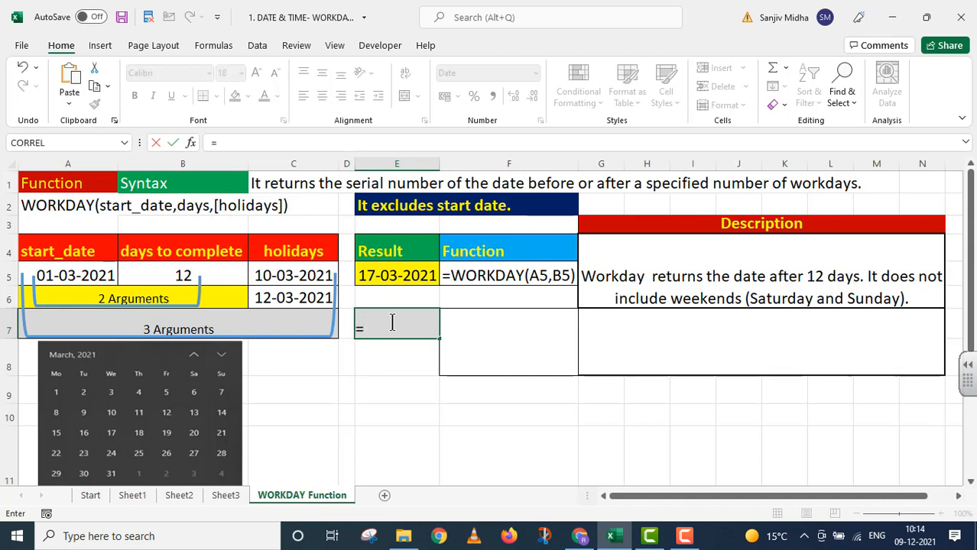
text(WORKDAY)
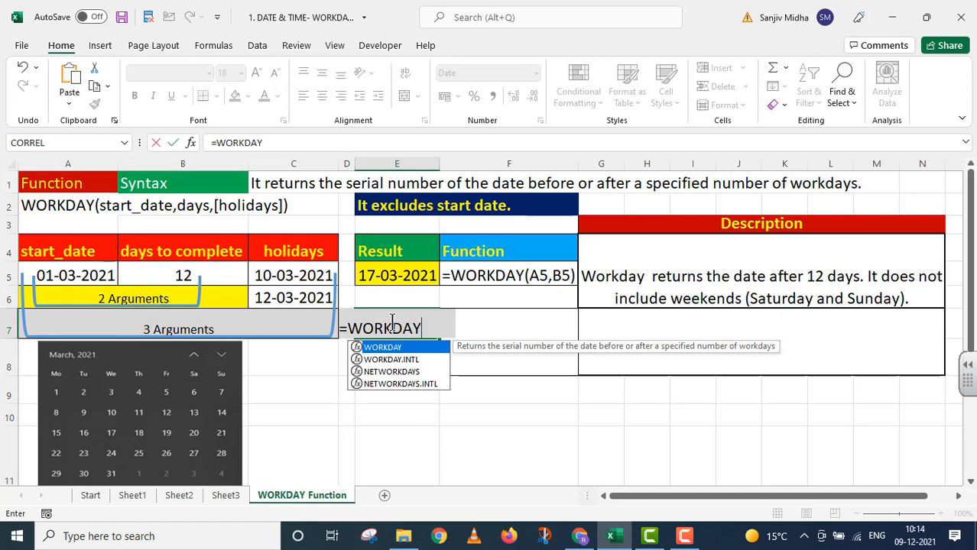
text(()
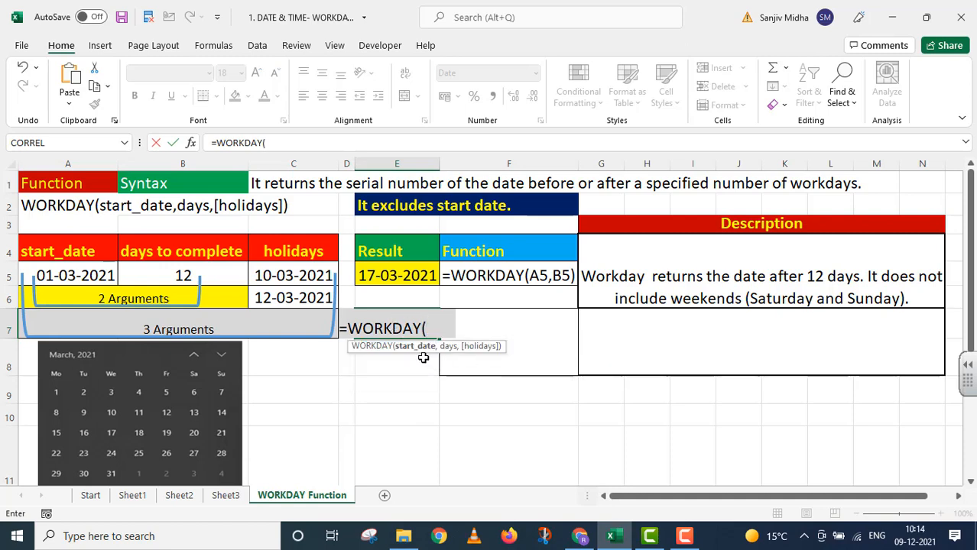
click(87, 276)
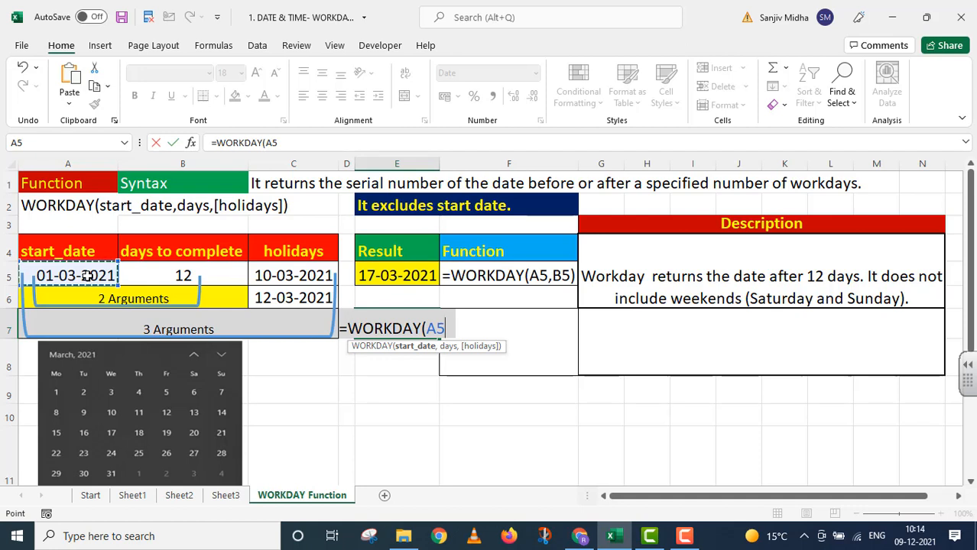
text(,)
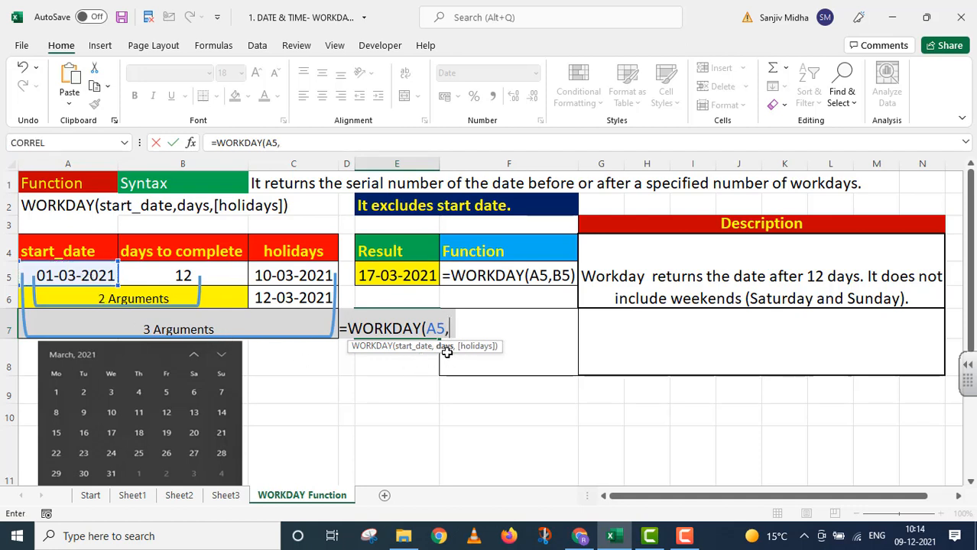
click(183, 275)
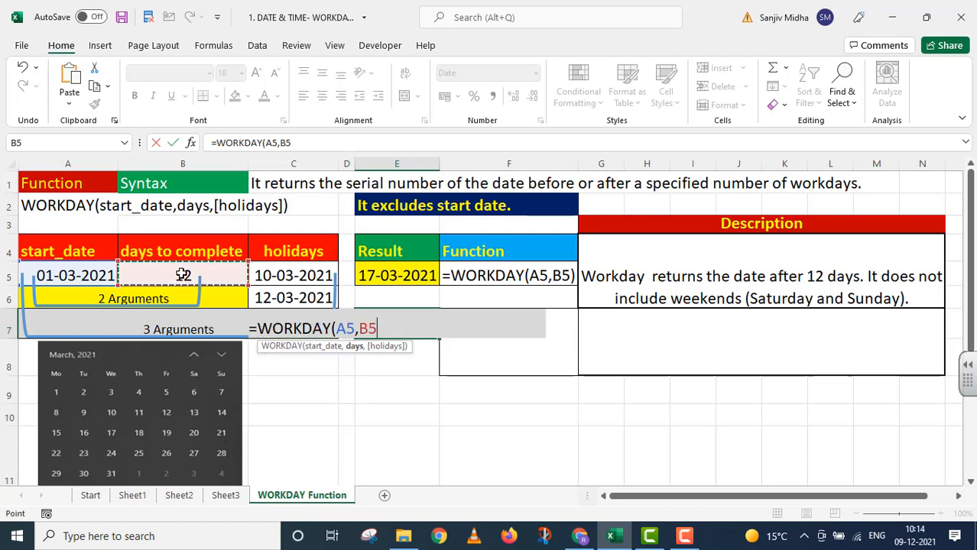
text(,)
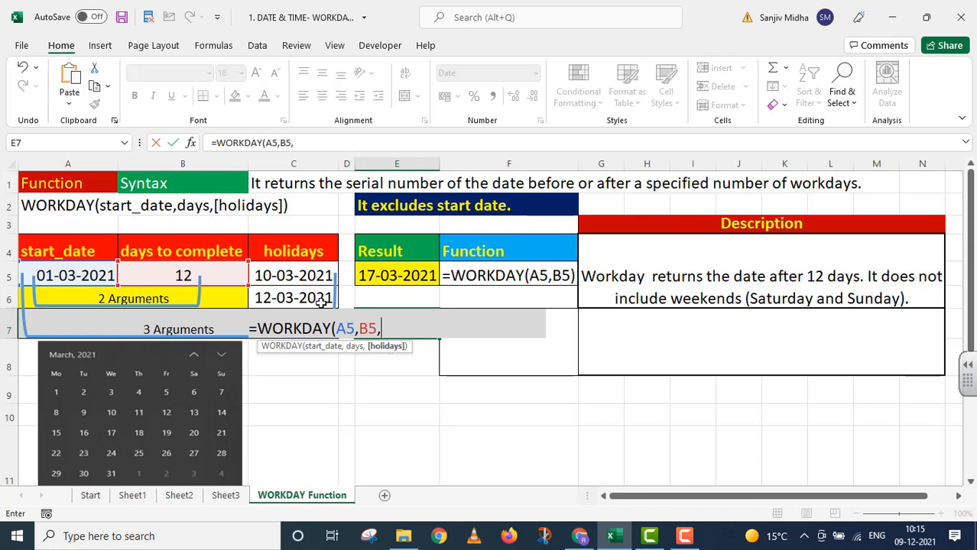
click(291, 281)
drag(291, 286, 290, 300)
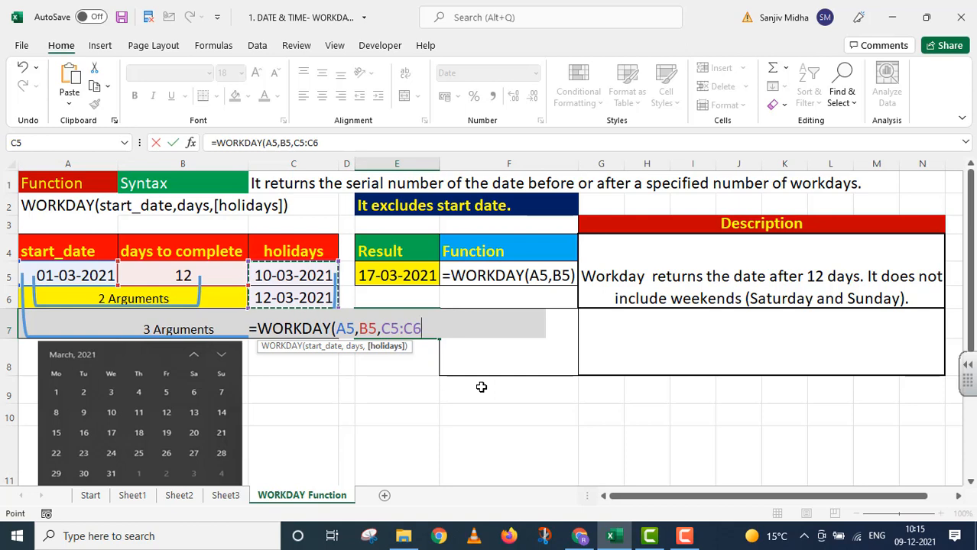
text())
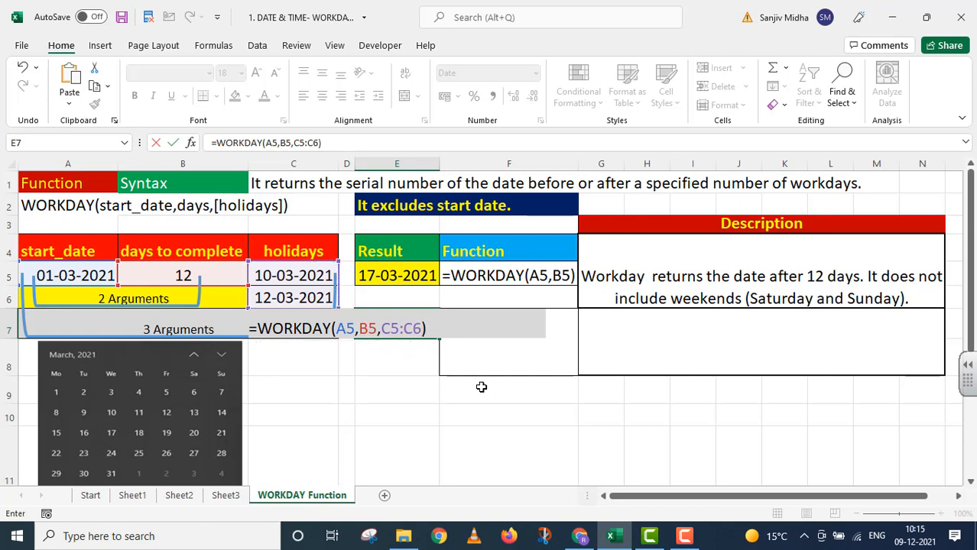
key(Return)
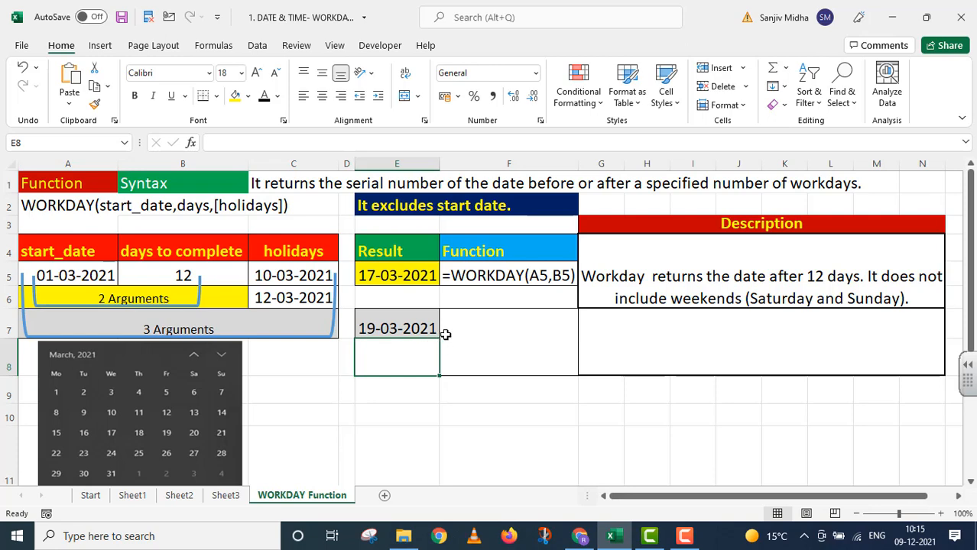
Copy the formula from E7 and enter it as plain text, =WORKDAY(A5,B5,C5:C6), in the Function cell F7
click(405, 321)
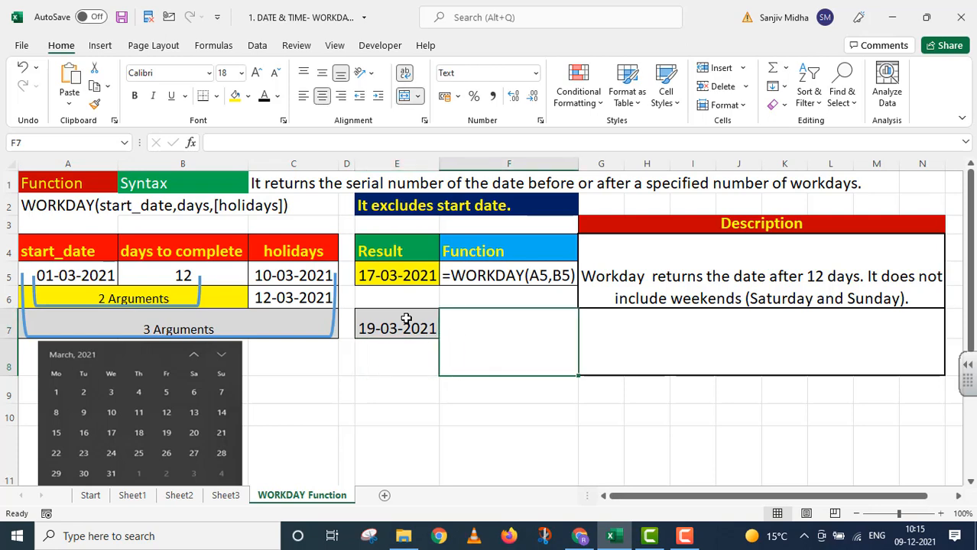
drag(330, 143, 264, 282)
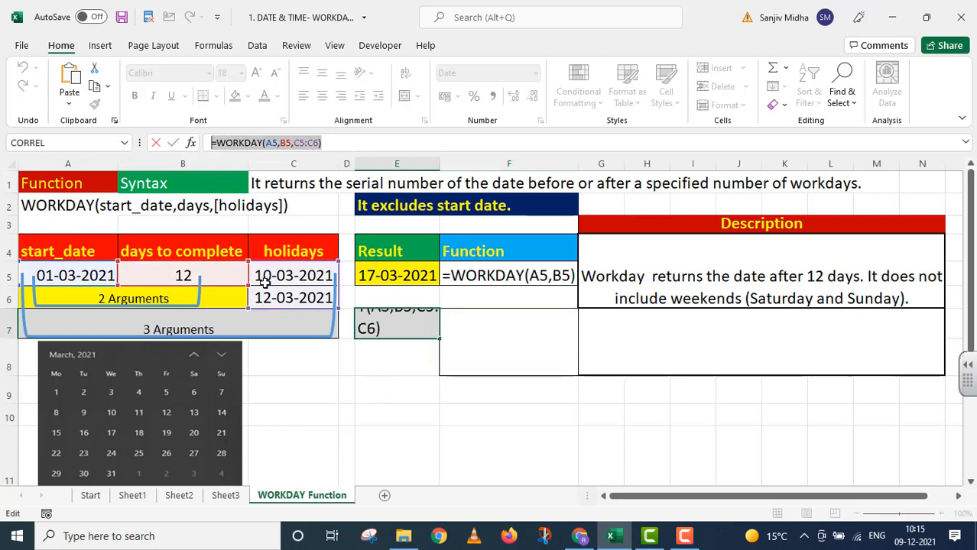
key(Return)
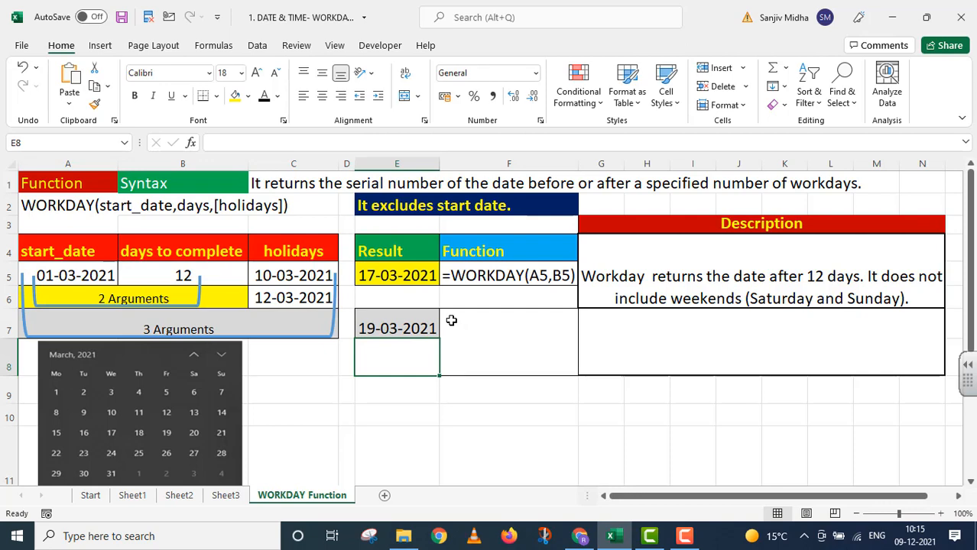
double_click(451, 321)
key(ctrl+v)
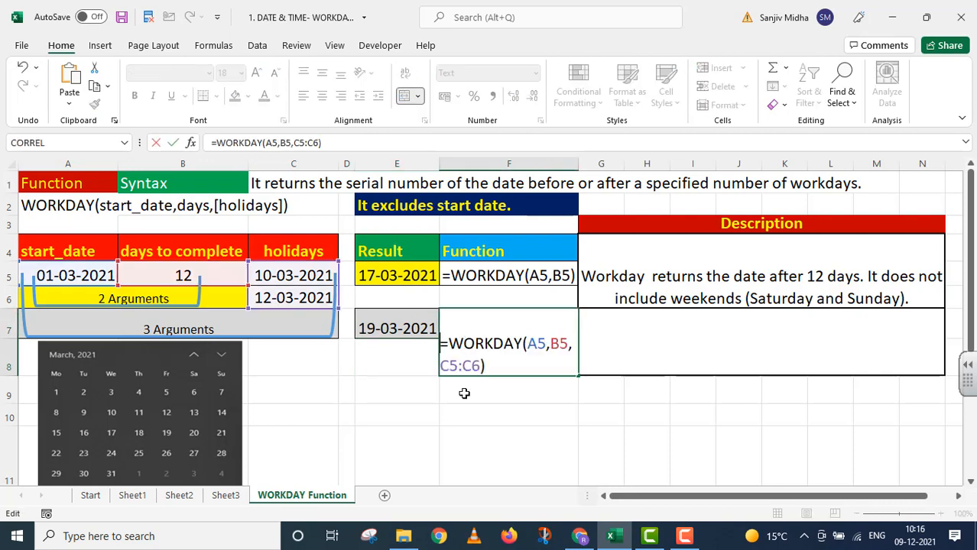
key(Home)
text(')
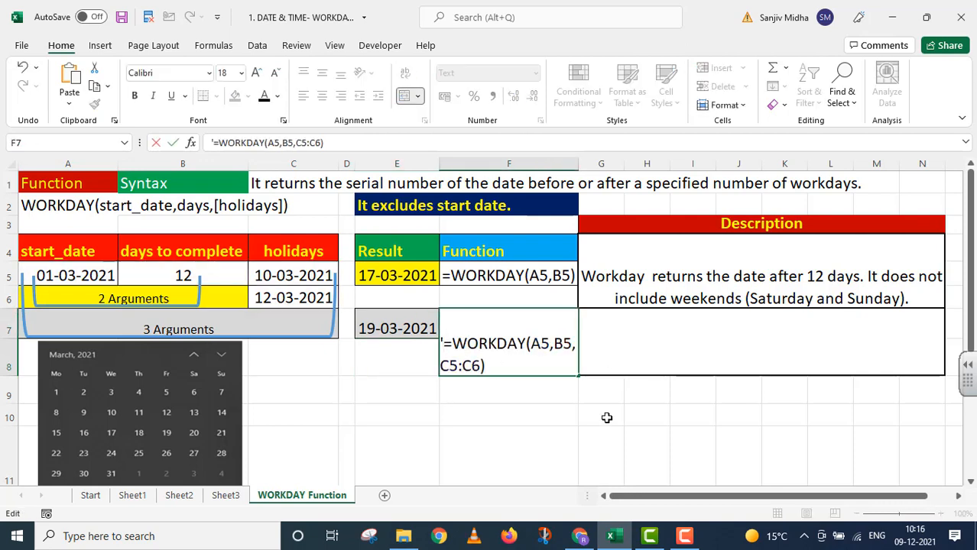
Show the hidden description text in G7 by setting its font color to black
click(604, 355)
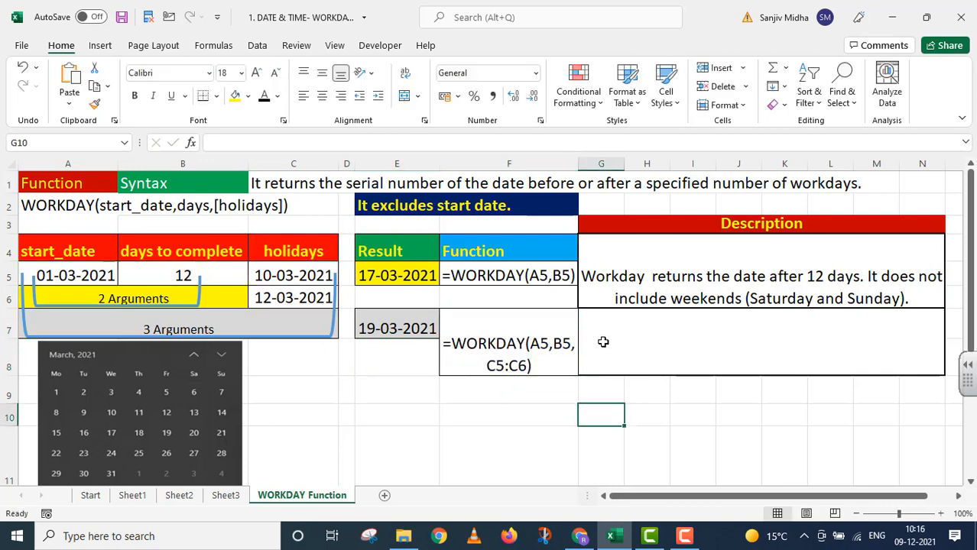
click(264, 98)
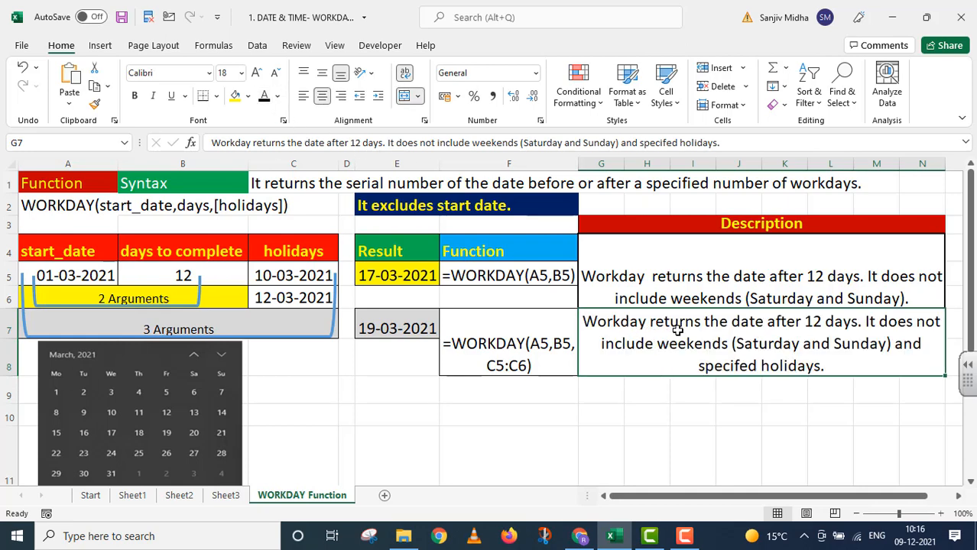